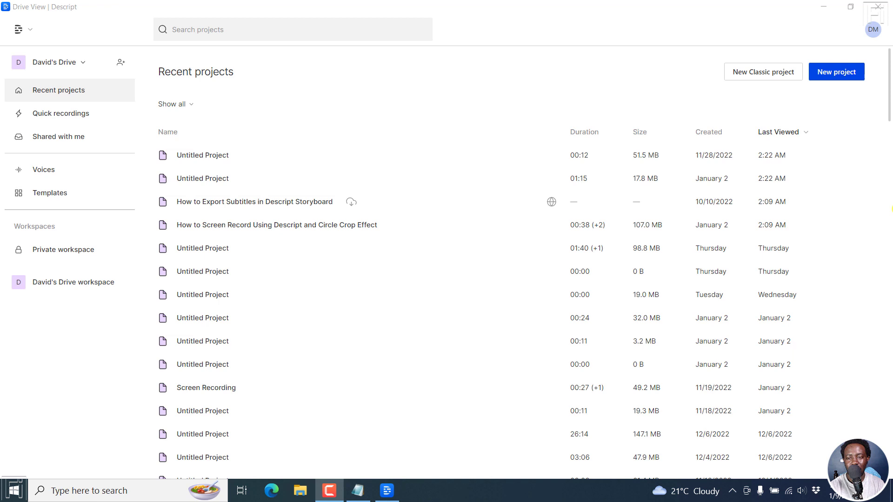
Start a new Descript project and copy the entire Kenya script from Notepad
left_click(843, 73)
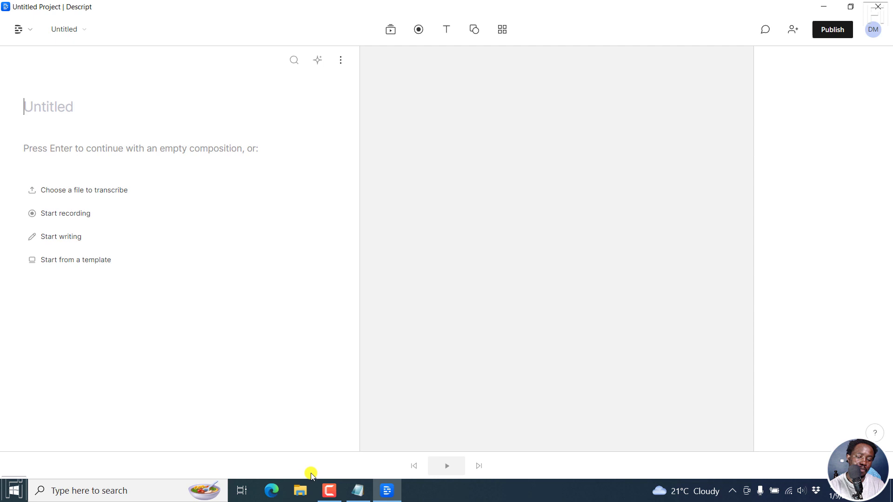
mouse_move(358, 491)
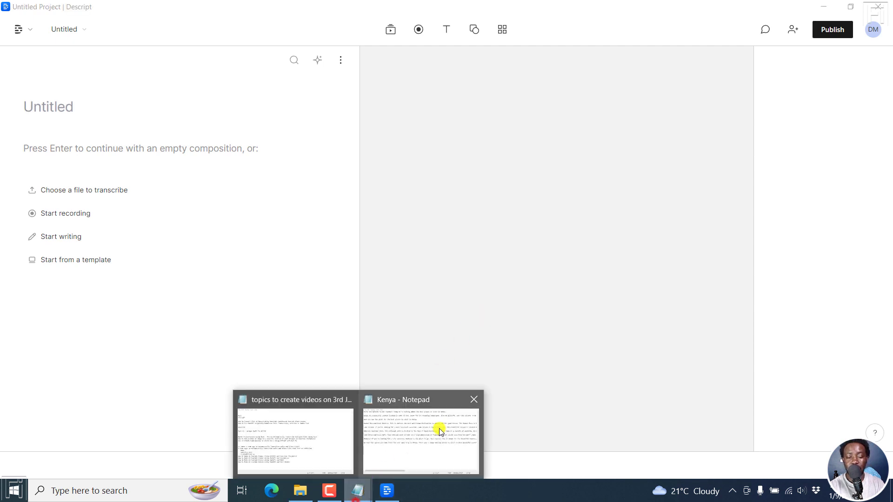
left_click(439, 426)
key("ctrl+a")
key("ctrl+c")
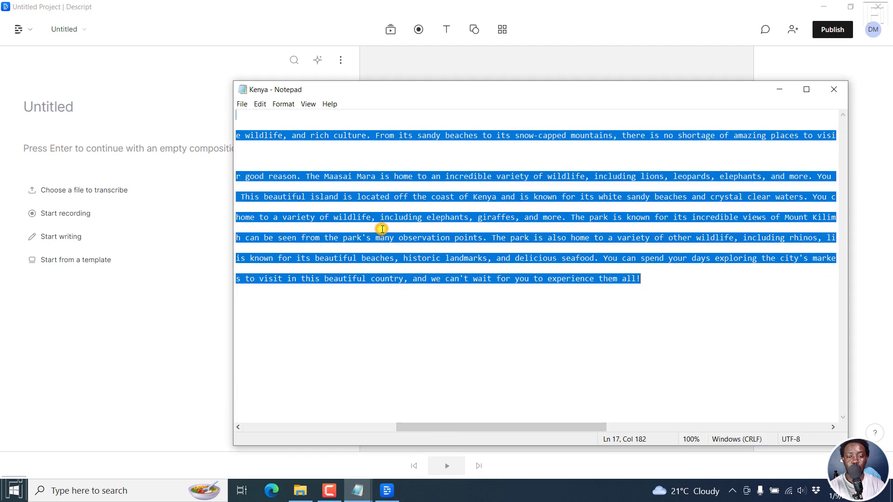
left_click(212, 13)
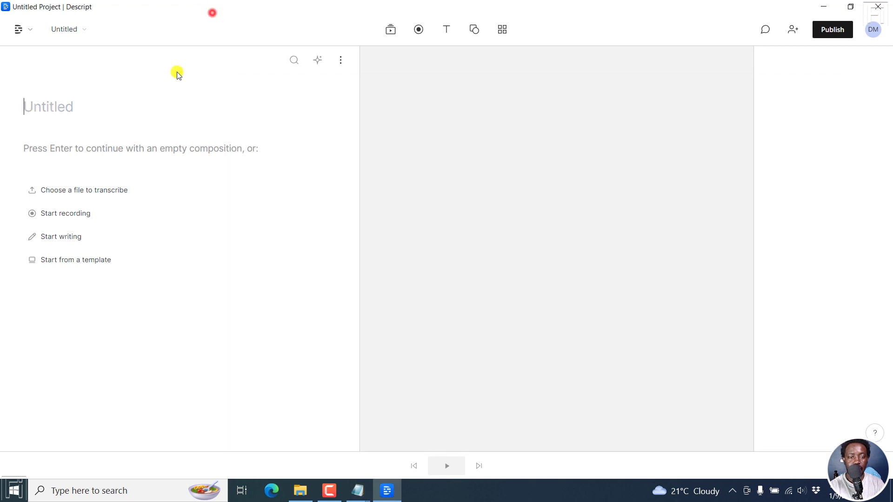
Paste the Kenya script in Write mode and give the script more room than the timeline
left_click(52, 238)
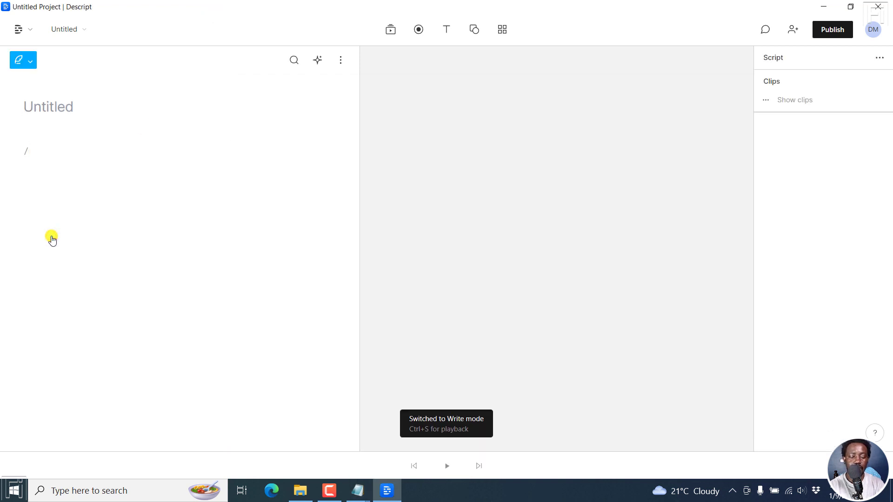
key("ctrl+v")
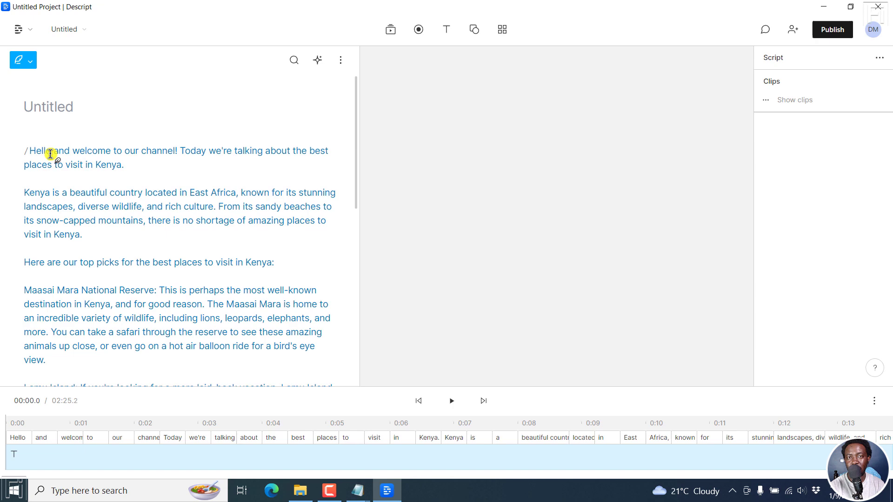
left_click_drag(354, 92, 354, 246)
left_click_drag(393, 385, 398, 286)
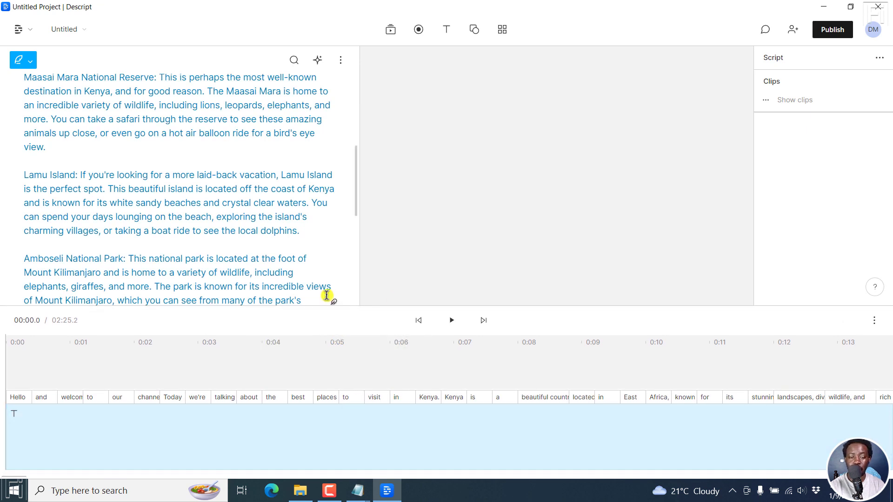
left_click_drag(329, 306, 329, 352)
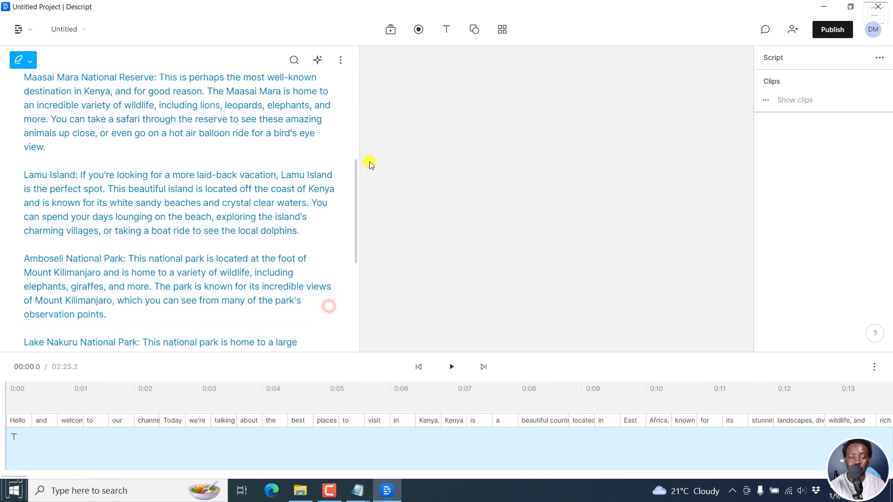
left_click_drag(355, 189, 351, 89)
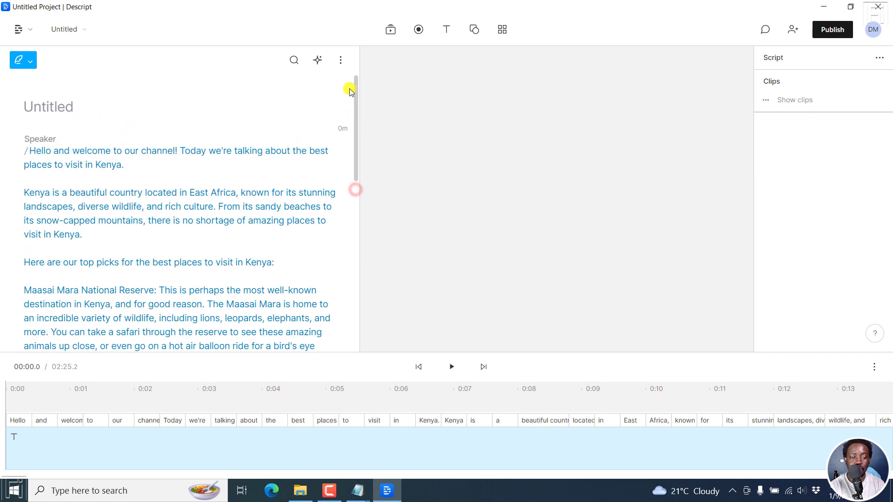
Preview the Don and Emily stock voices, then assign Don as the script's speaker
left_click(47, 141)
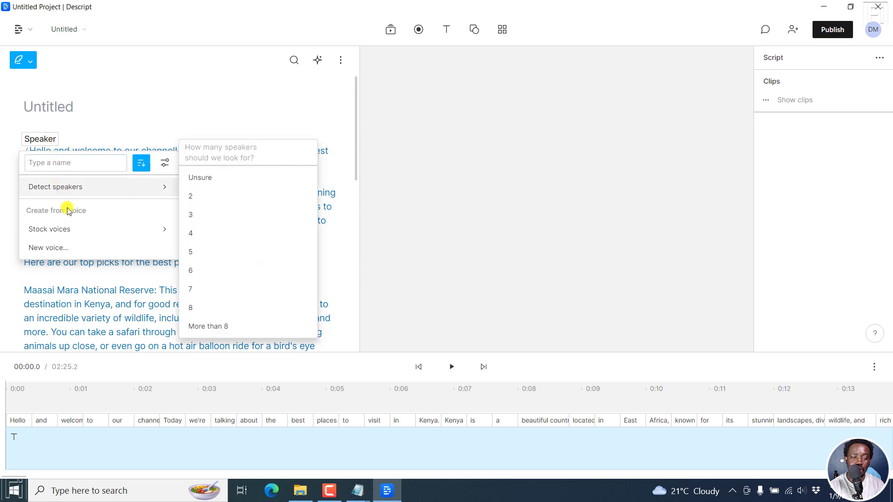
mouse_move(50, 233)
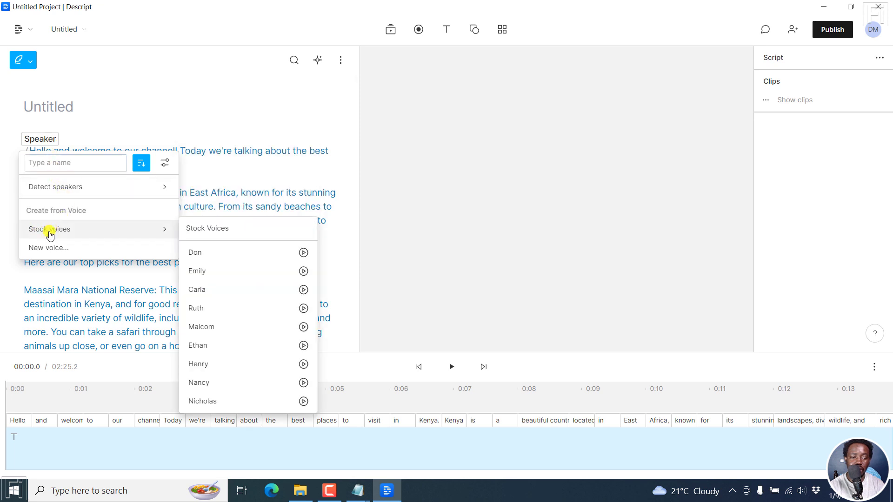
left_click(305, 253)
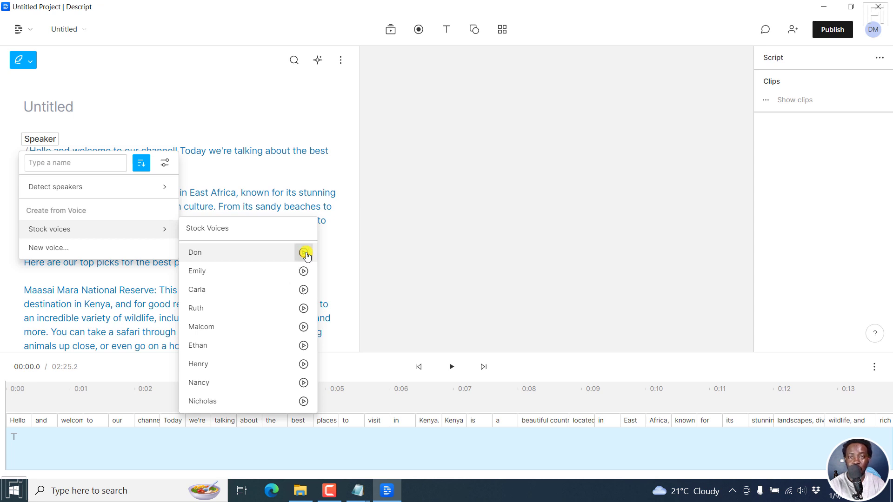
left_click(305, 272)
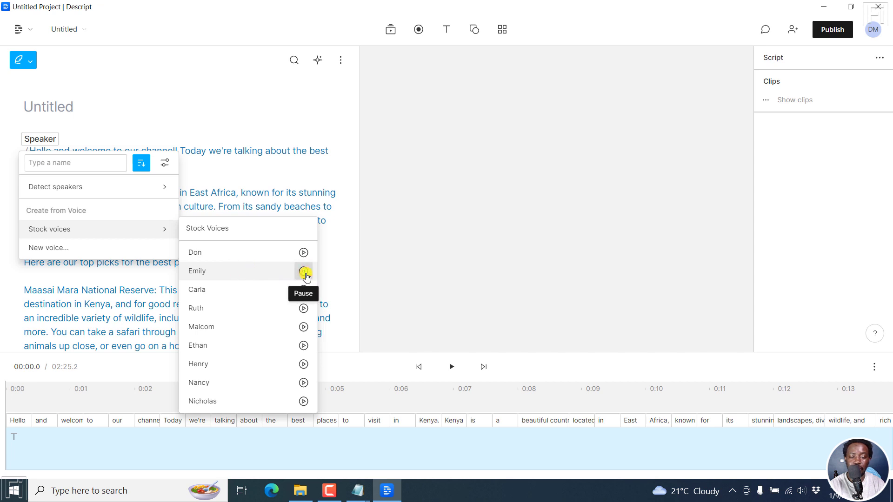
left_click(305, 272)
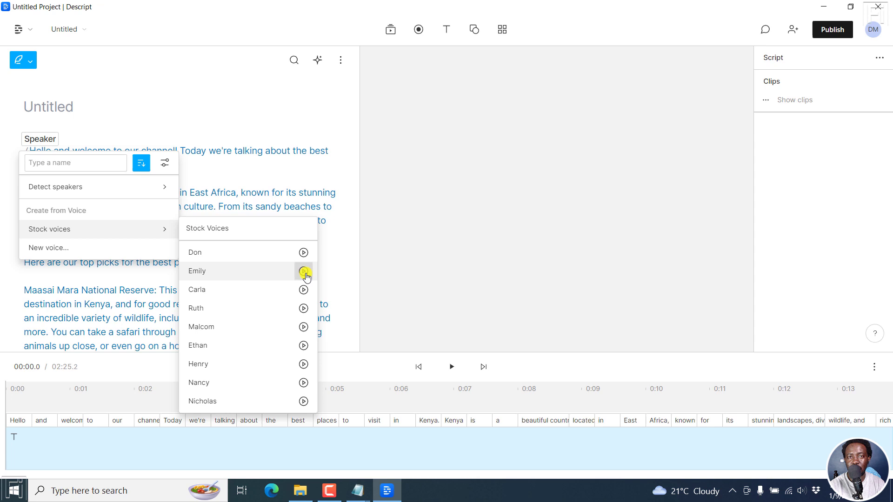
left_click(195, 252)
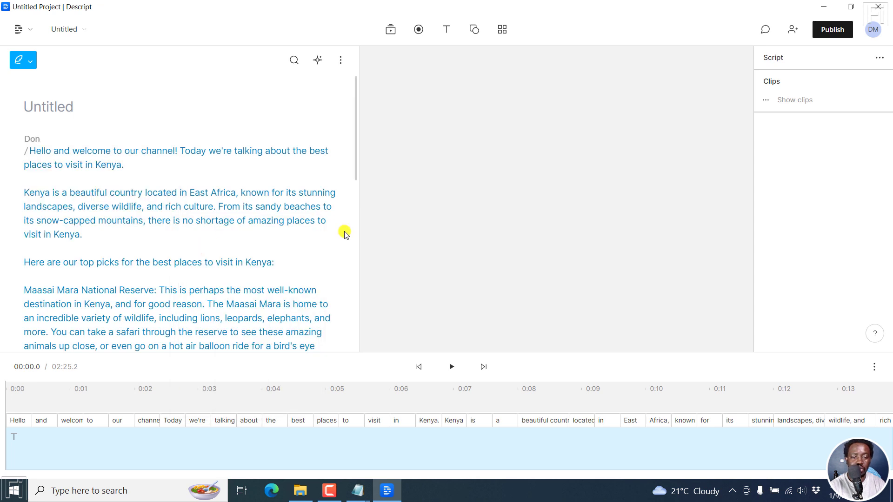
Select the whole script so Descript voices it with Don, yielding a 01:51.3 track
mouse_move(358, 147)
left_mouse_down()
mouse_move(358, 316)
mouse_move(368, 158)
left_mouse_up()
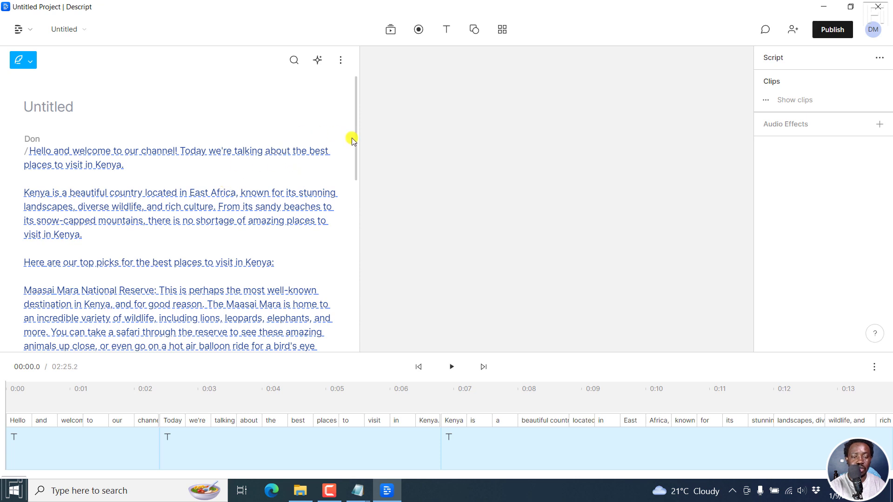
left_click(57, 160)
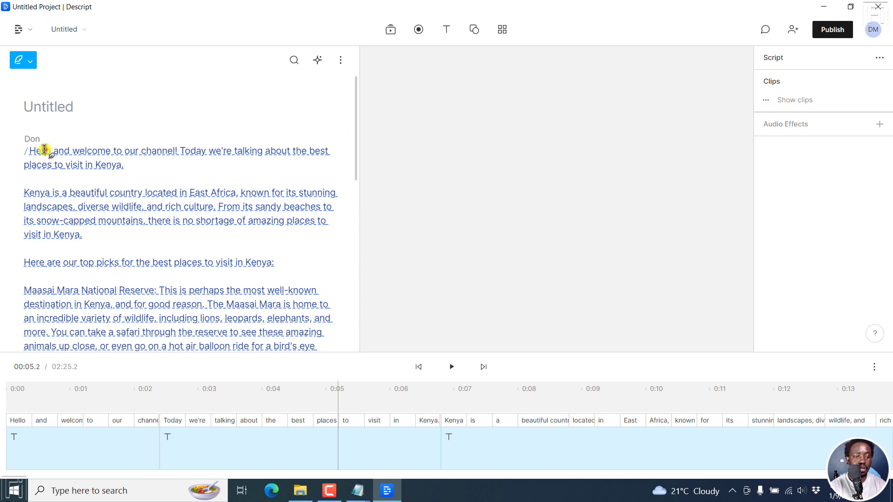
key("ctrl+a")
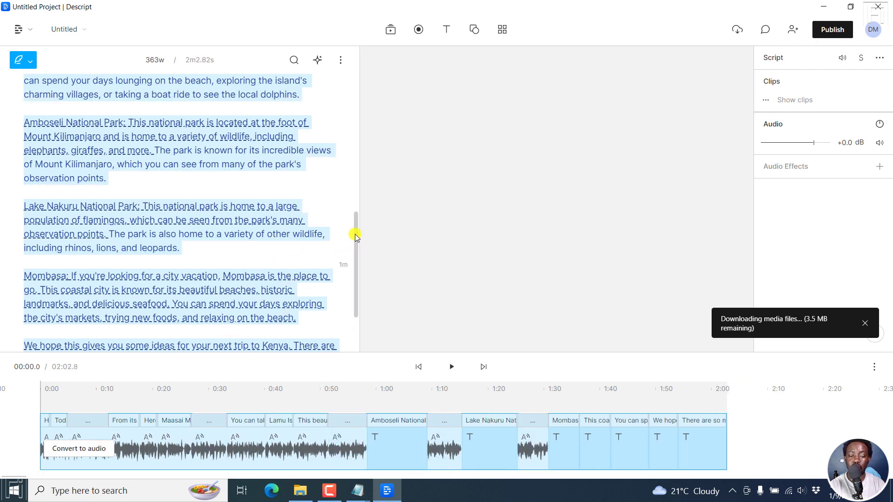
left_click_drag(355, 234, 354, 303)
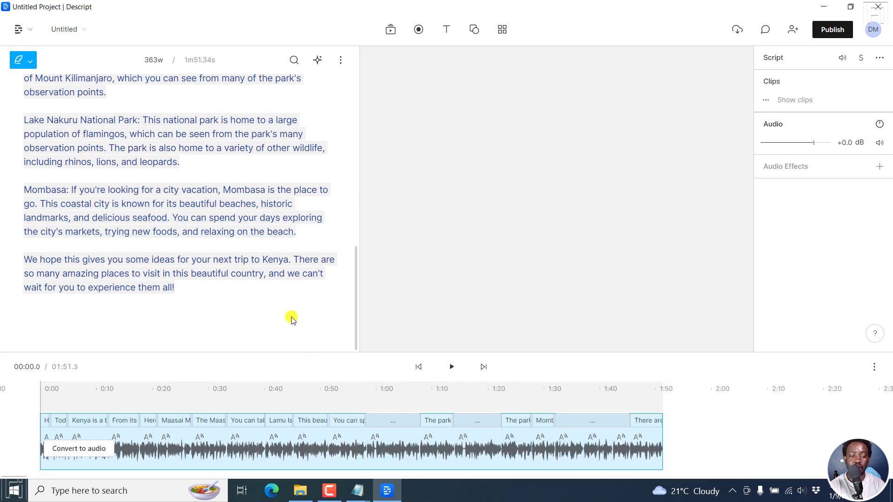
Switch to Correct mode and play Don's narration from the start, then pause it
left_click_drag(354, 281, 358, 58)
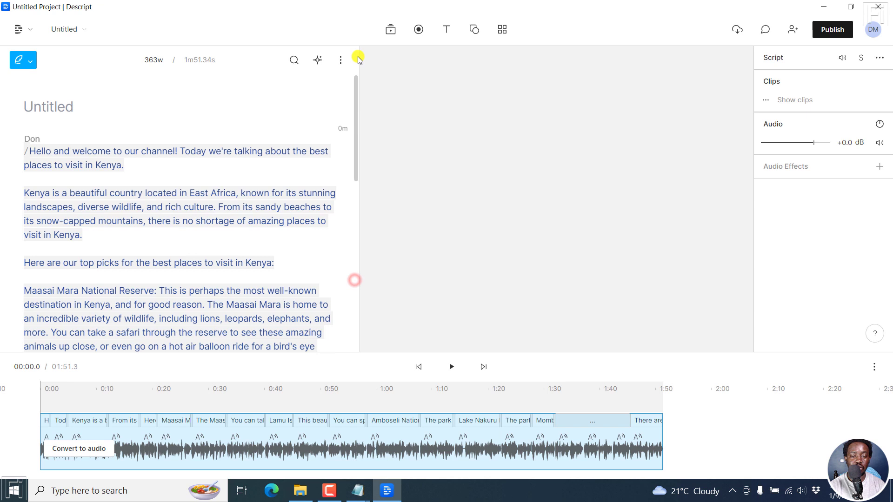
left_click(29, 61)
left_click(36, 89)
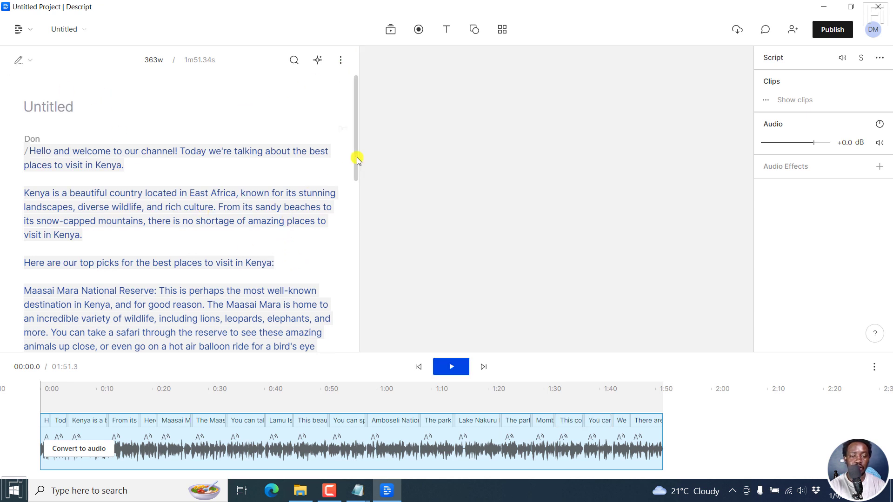
left_click(422, 364)
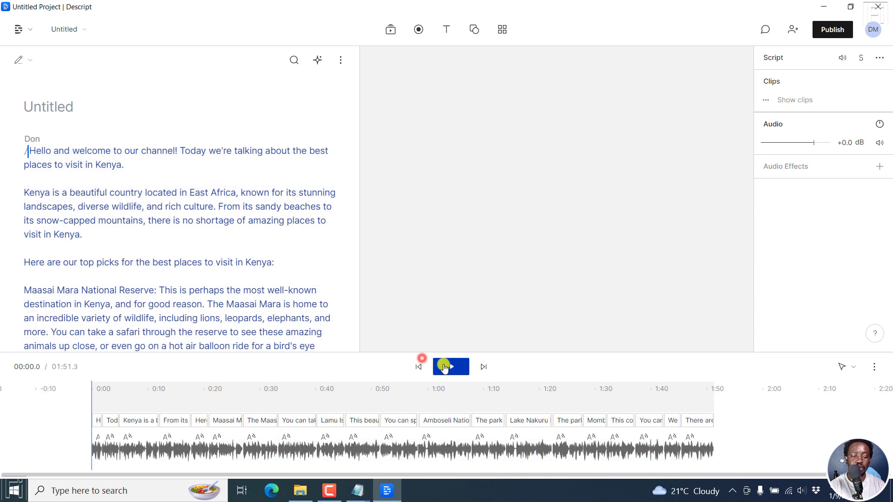
left_click(454, 367)
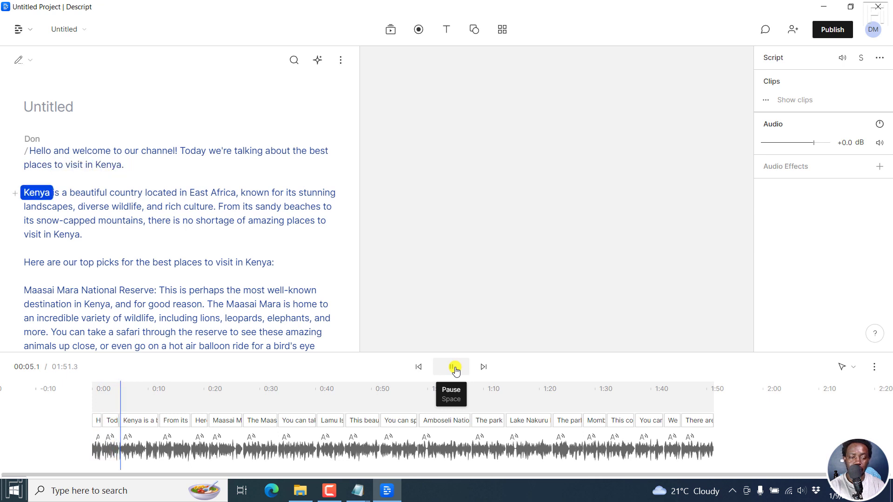
left_click(455, 369)
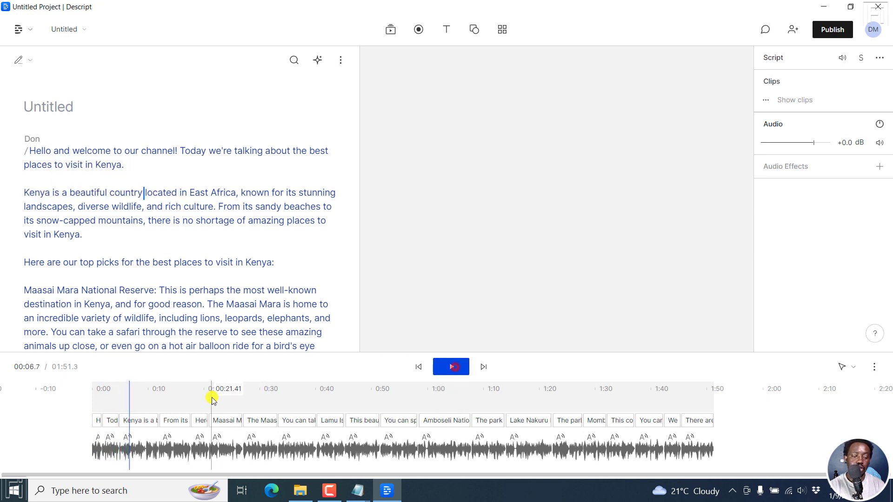
Zoom the timeline in to widen the clips and replay the narration from the beginning
left_click(128, 158)
left_click(126, 164)
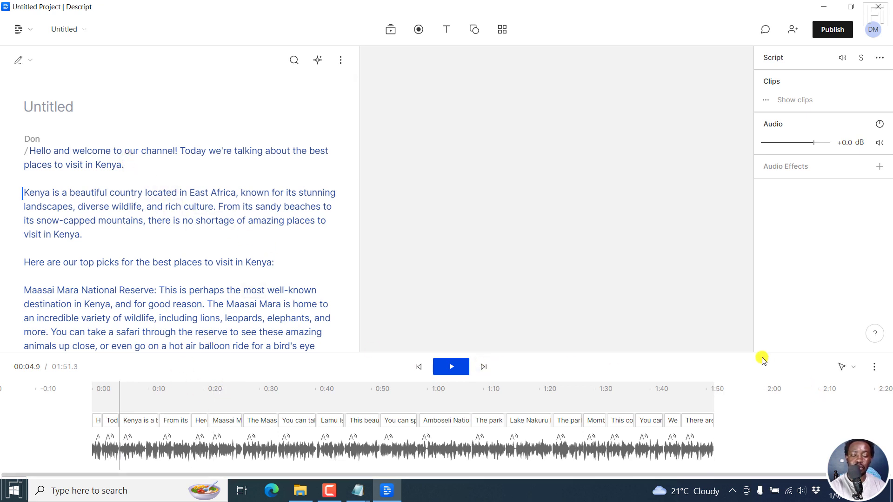
key("ctrl+minus")
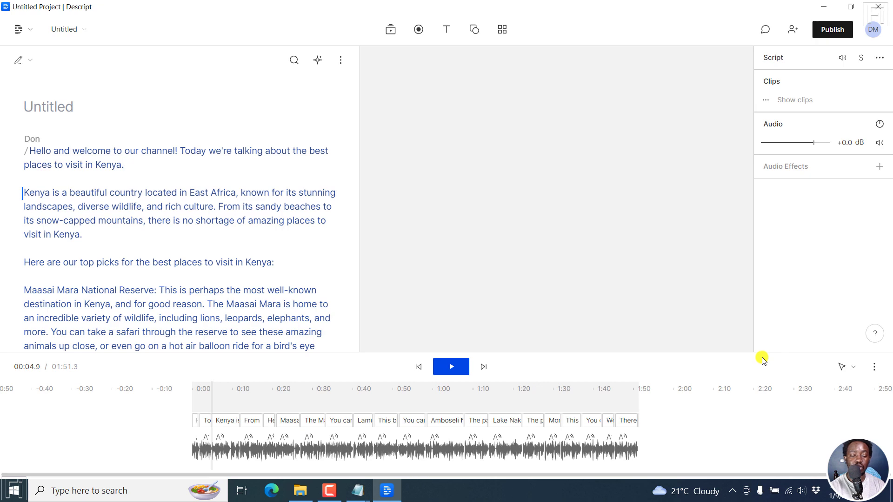
key("ctrl+equal")
key("ctrl+equal")
key("ctrl+equal")
key("ctrl+equal")
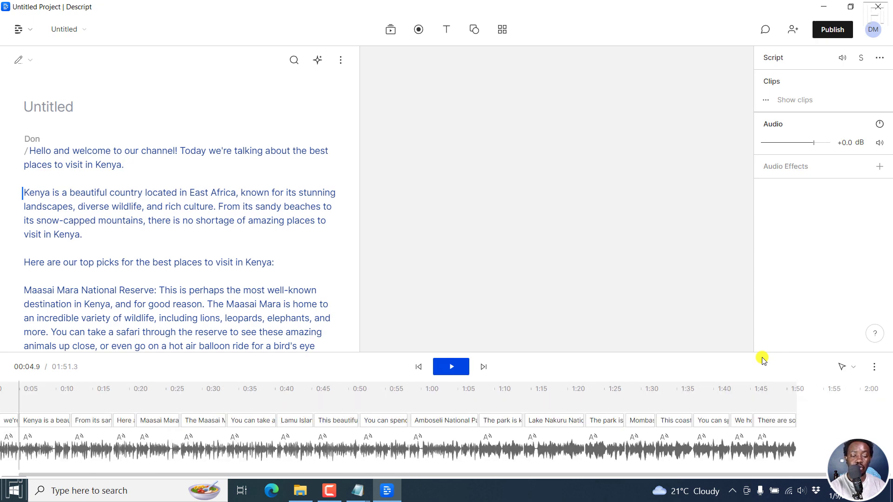
left_click(419, 367)
key("ctrl+equal")
key("ctrl+equal")
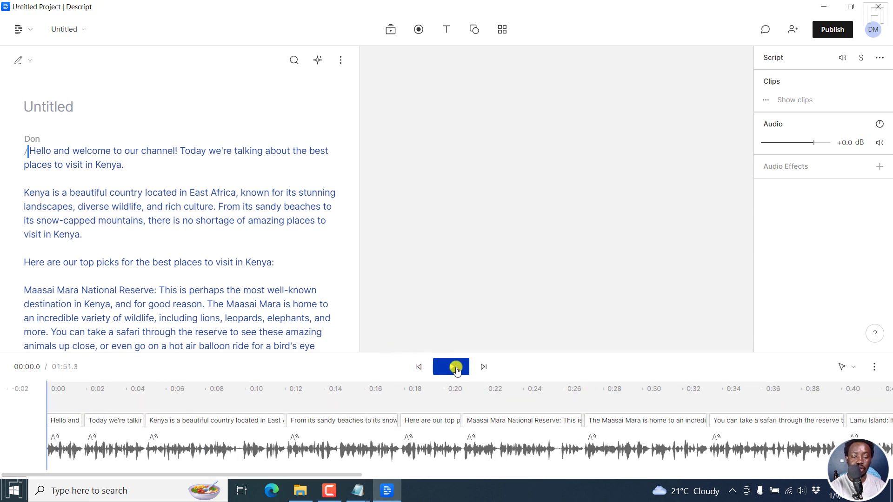
left_click(454, 367)
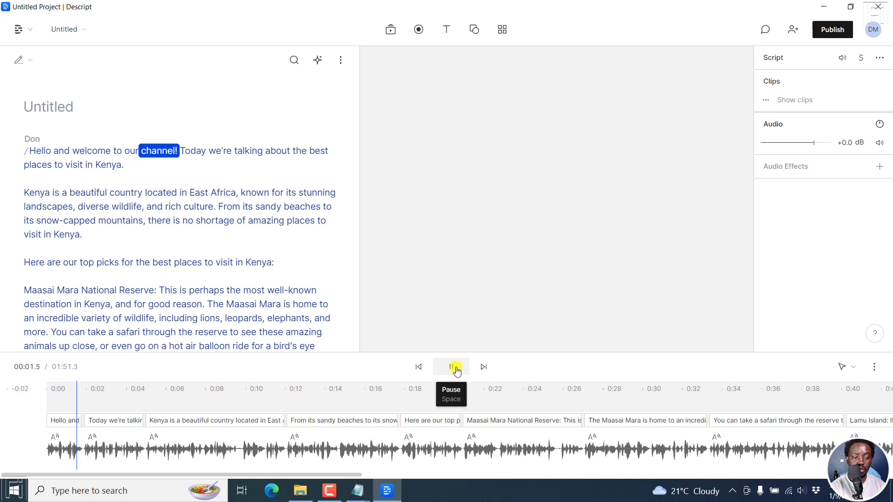
Shift the 'Today we're talking' clip later for a pause after the greeting, then nudge it back
left_click(454, 367)
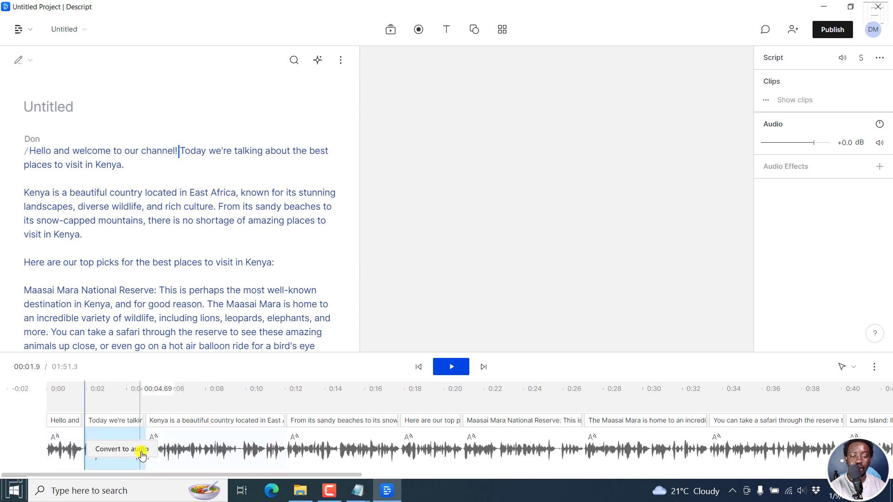
mouse_move(106, 426)
left_mouse_down()
mouse_move(140, 424)
mouse_move(109, 428)
mouse_move(122, 425)
left_mouse_up()
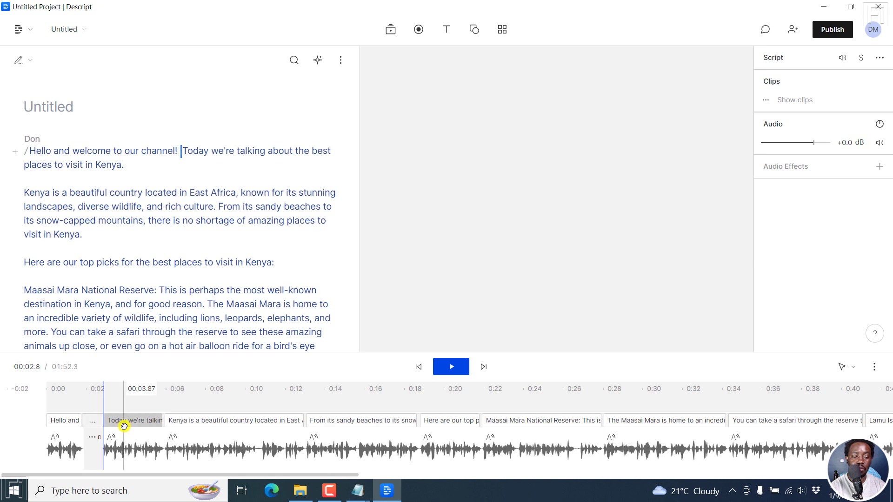
left_click(49, 392)
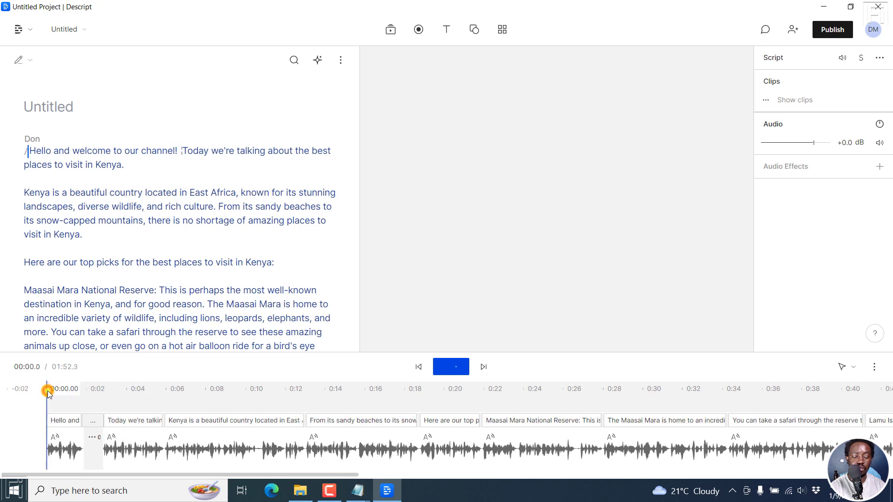
key("space")
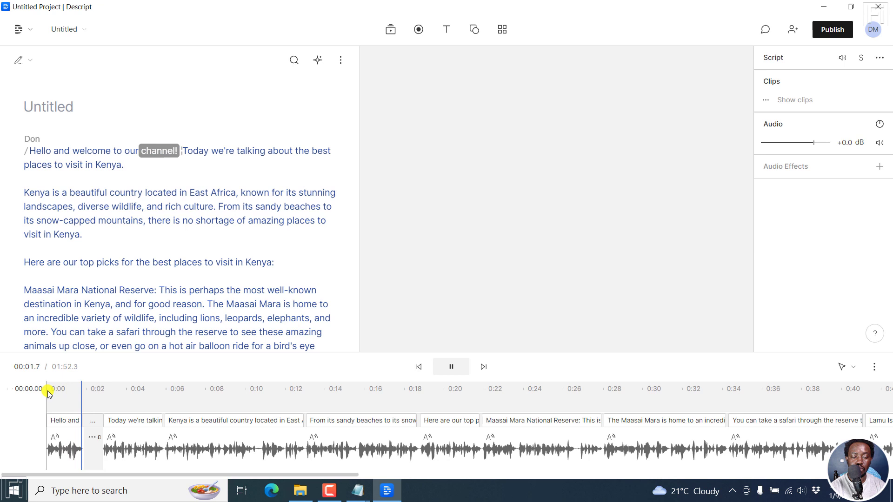
key("space")
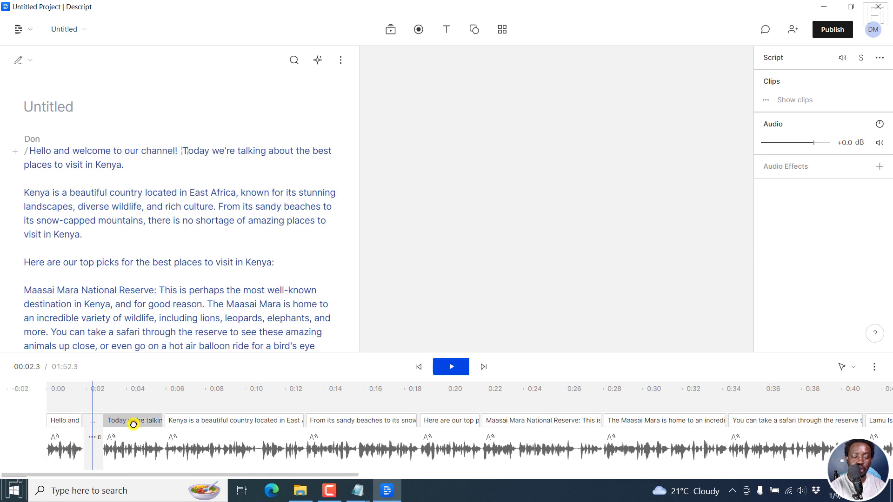
left_click_drag(129, 425, 124, 424)
key("space")
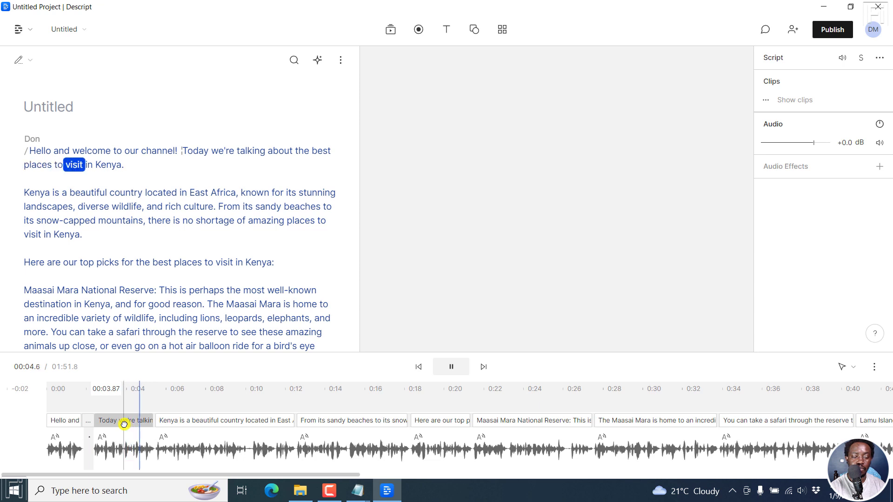
left_click(68, 389)
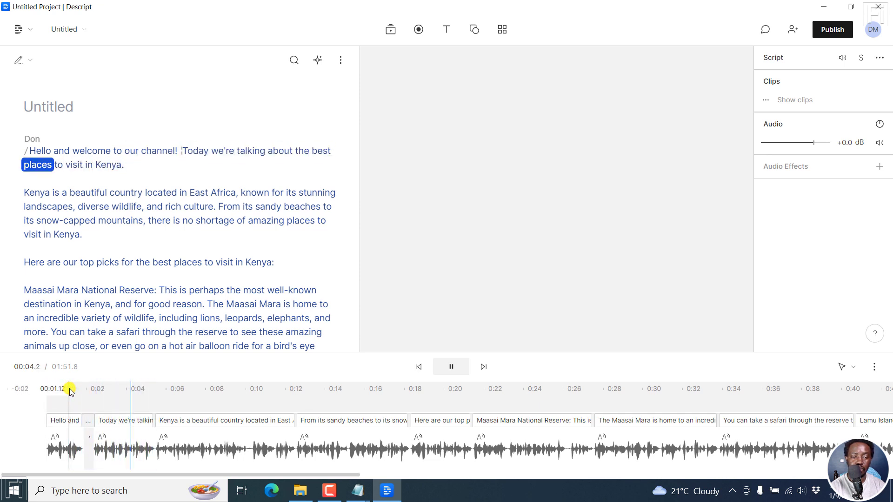
Open a gap before 'Kenya is a beautiful country', shorten it to about 0.70s, and replay
key("space")
left_click(234, 443)
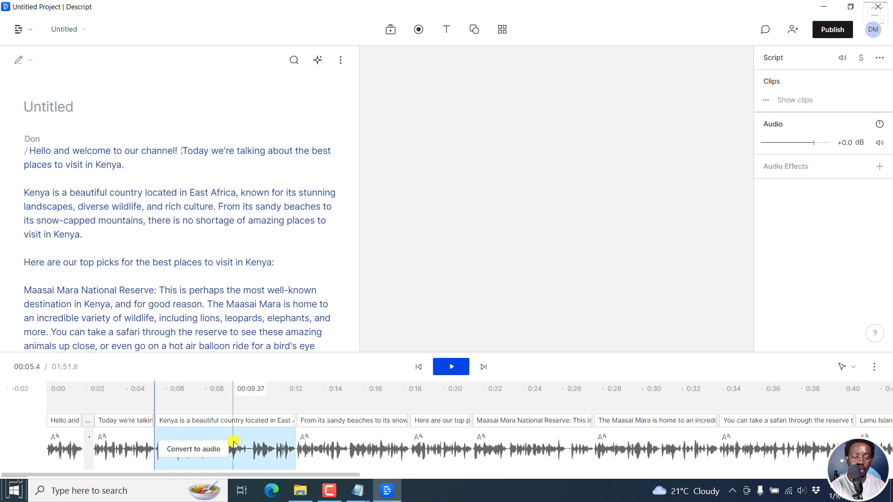
left_click_drag(182, 421, 200, 421)
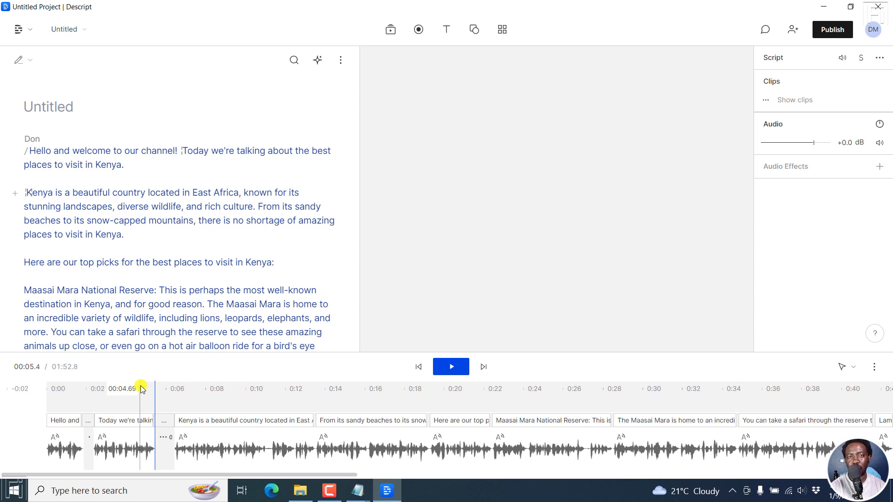
left_click(127, 393)
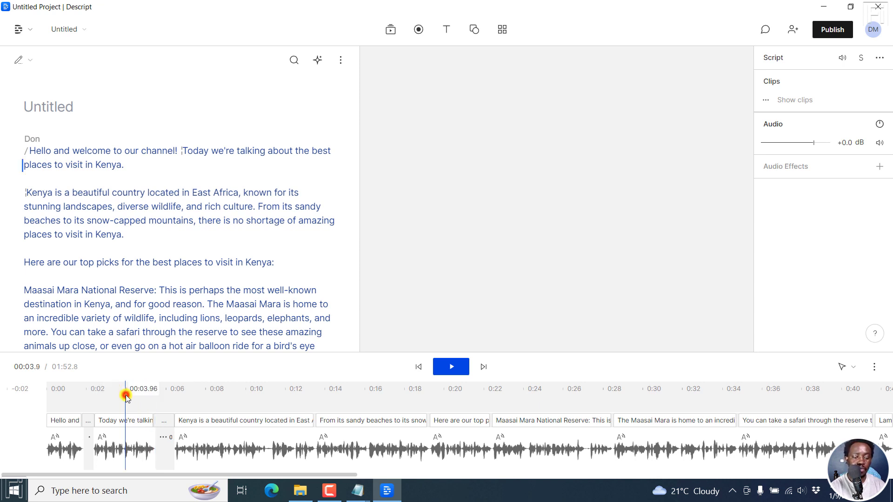
key("space")
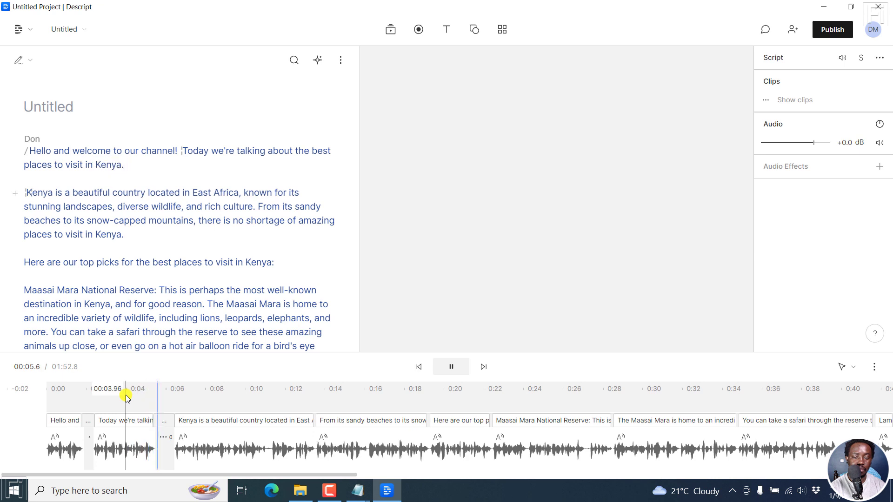
key("space")
left_click_drag(213, 421, 207, 425)
left_click(123, 403)
key("space")
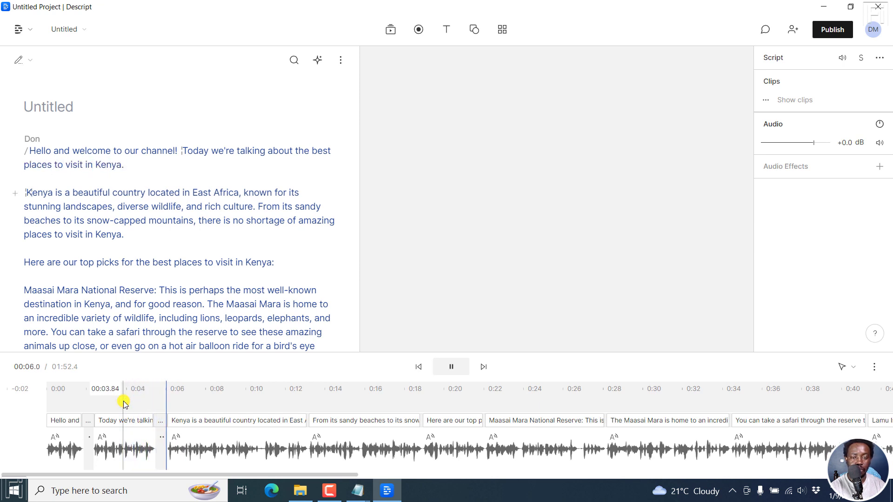
key("space")
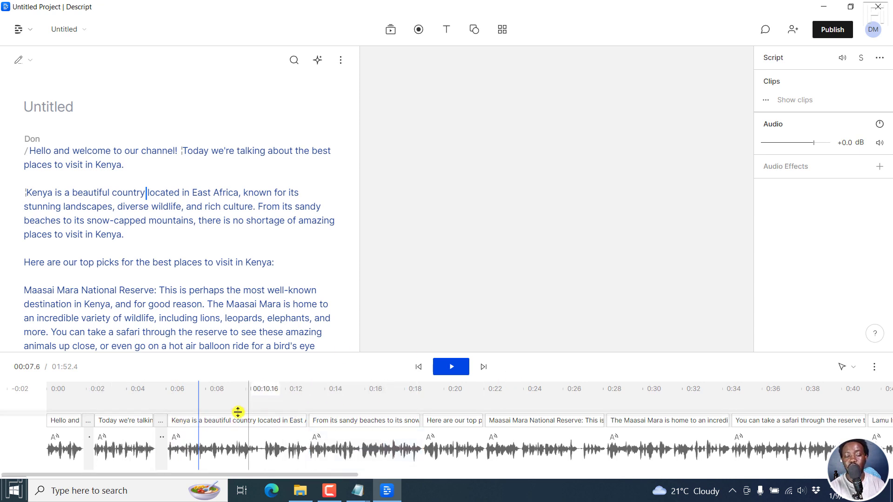
Preview Don's Angry and Happy voice styles in the speaker voice menu
left_click(33, 139)
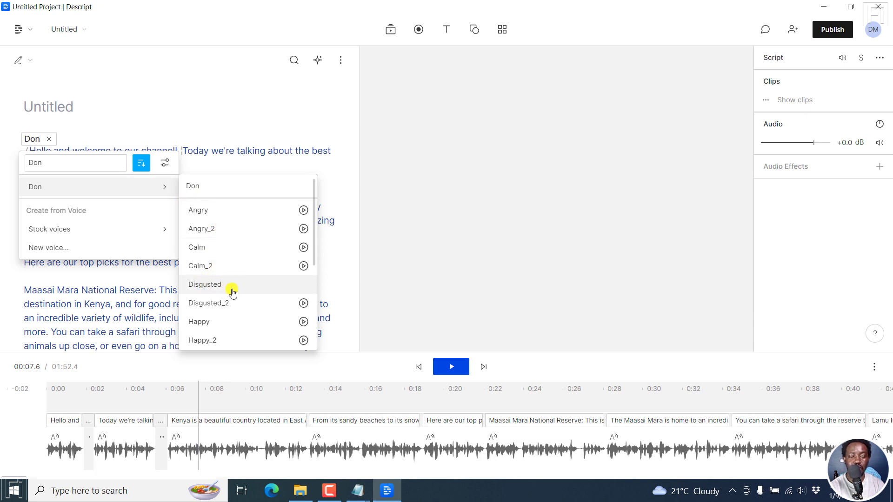
left_click(304, 214)
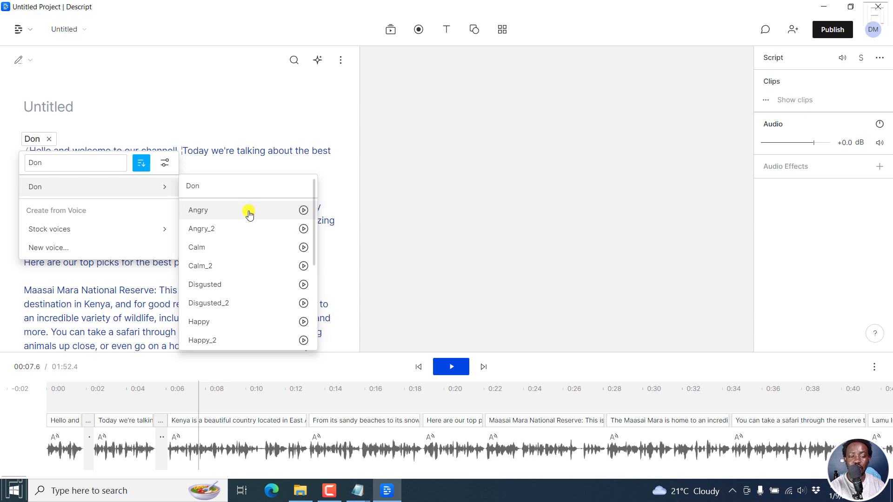
scroll(295, 331, "down", 1)
left_click(304, 321)
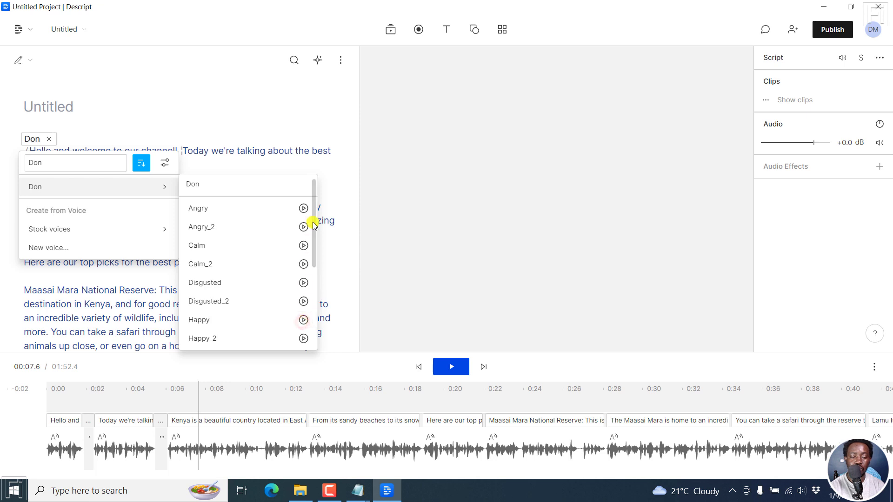
left_click_drag(313, 223, 315, 305)
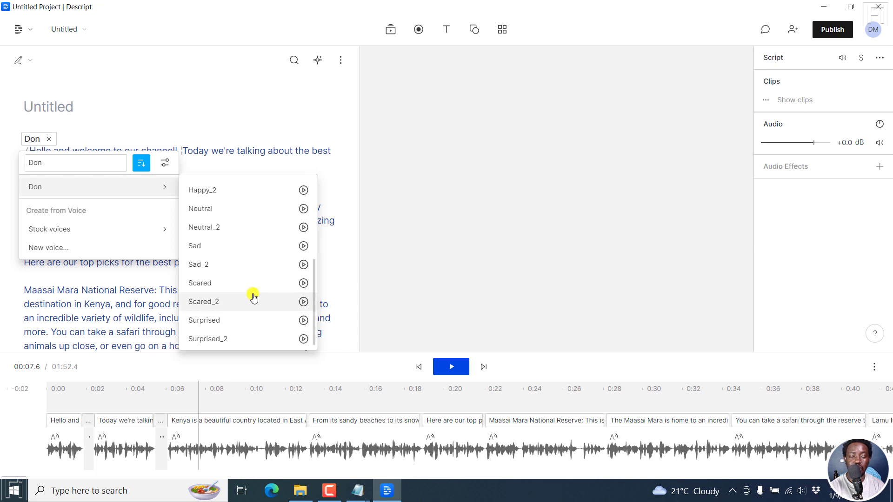
scroll(230, 186, "up", 1)
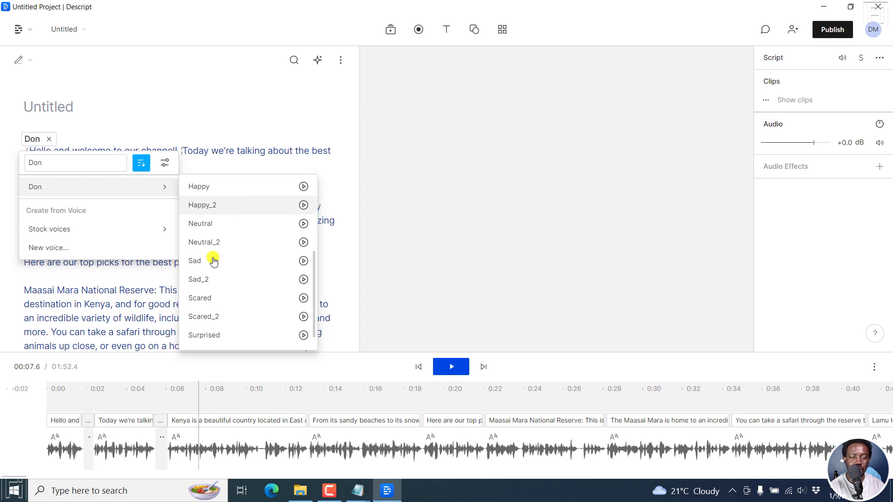
left_click_drag(313, 261, 202, 189)
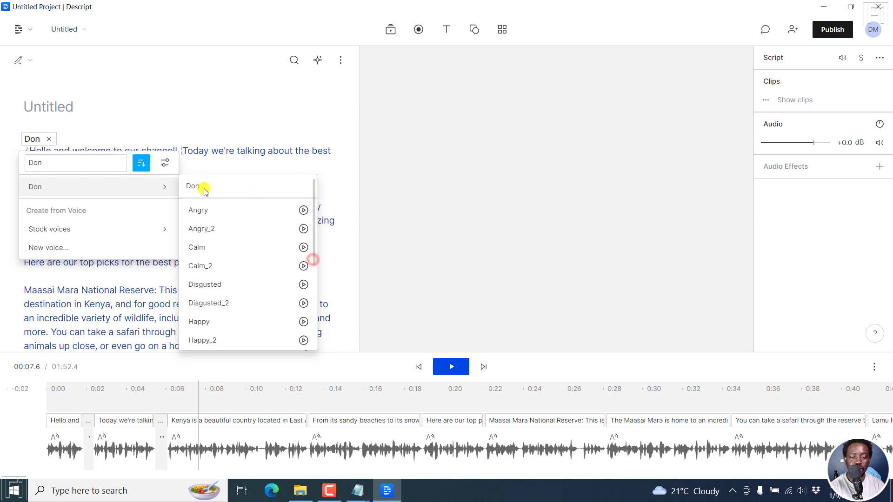
Export the narration via Publish > Export > Audio as Untitled.wav in Documents
left_click(245, 162)
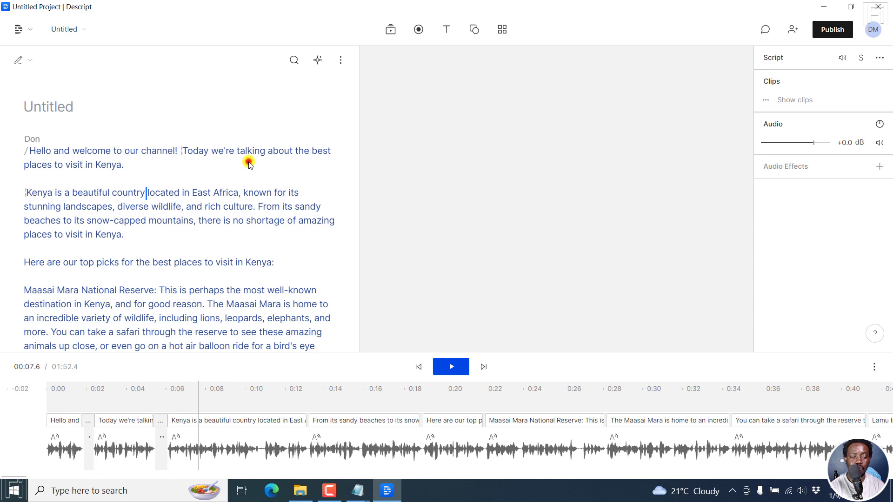
left_click(833, 29)
left_click(650, 55)
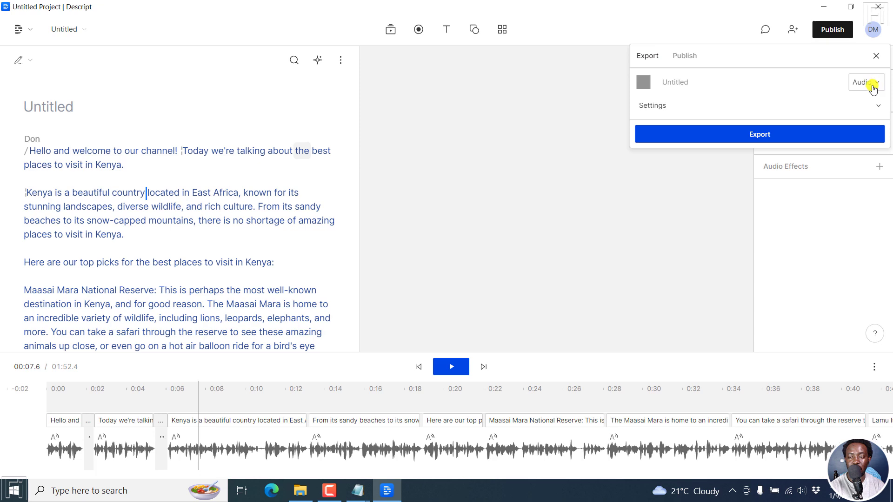
left_click(761, 135)
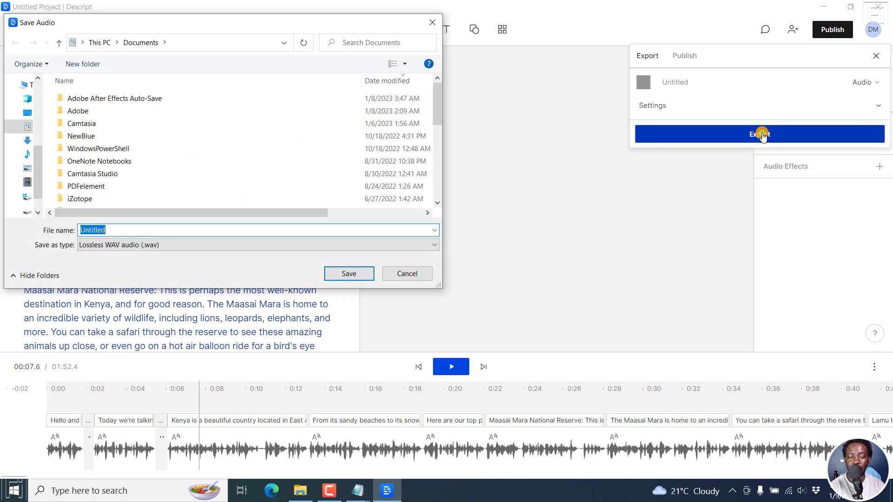
left_click(349, 274)
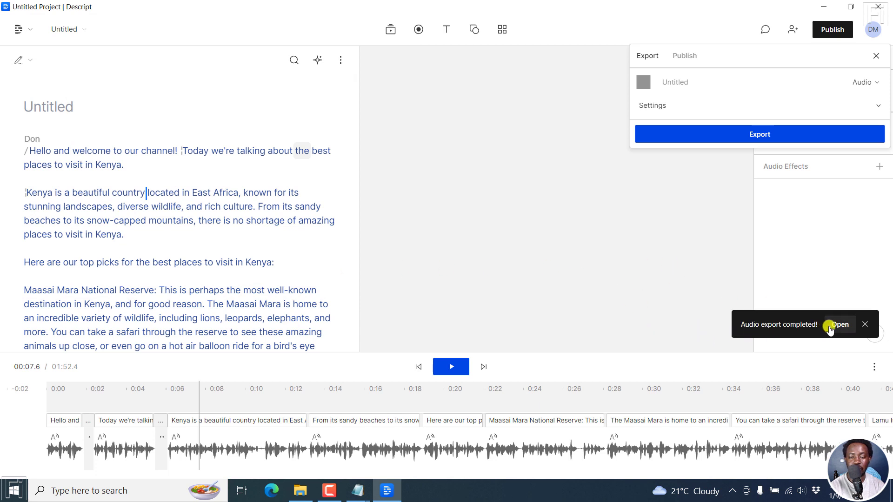
left_click(840, 326)
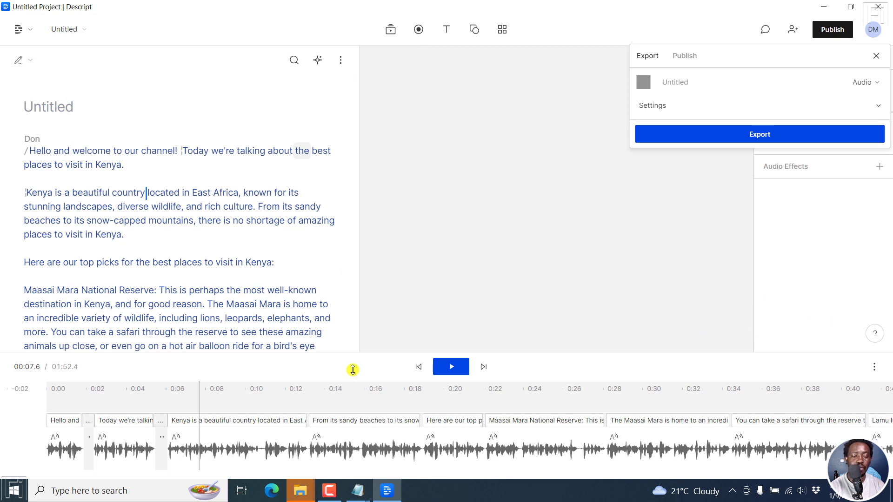
Play the exported Untitled WAV (1:52) in Windows Media Player, pause it, and return to Descript
mouse_move(306, 494)
left_click(358, 436)
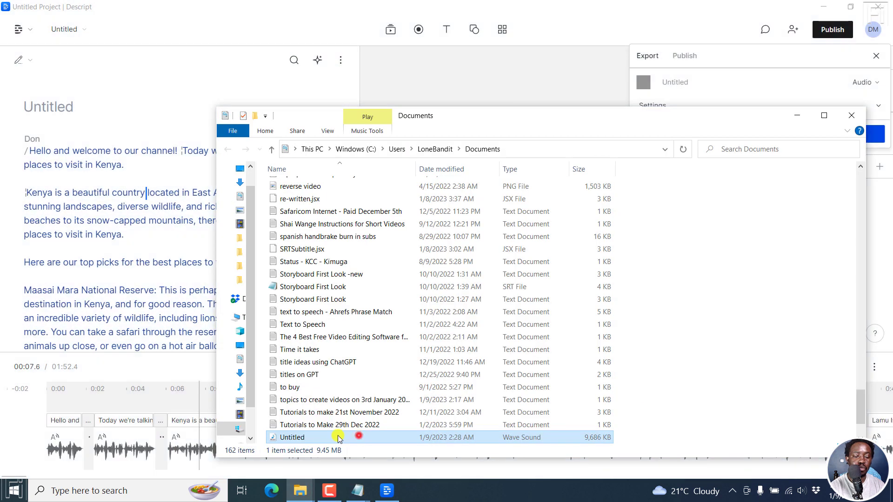
double_click(299, 435)
left_click(403, 3)
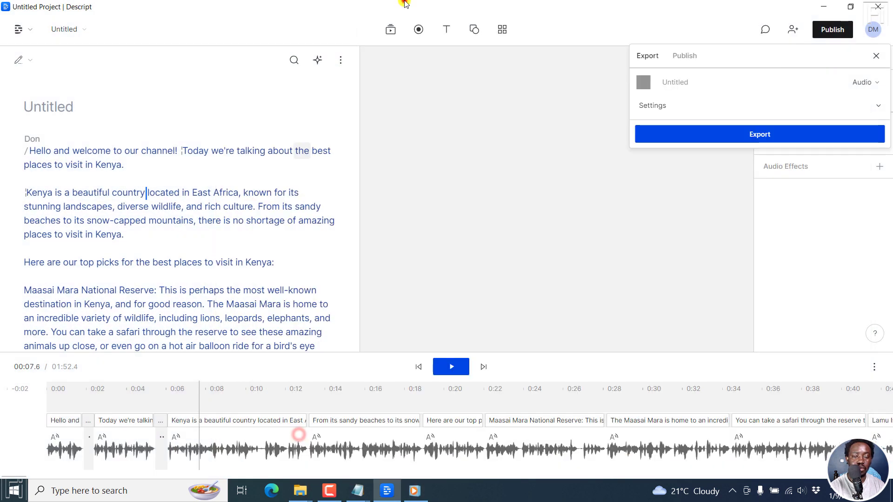
left_click(414, 490)
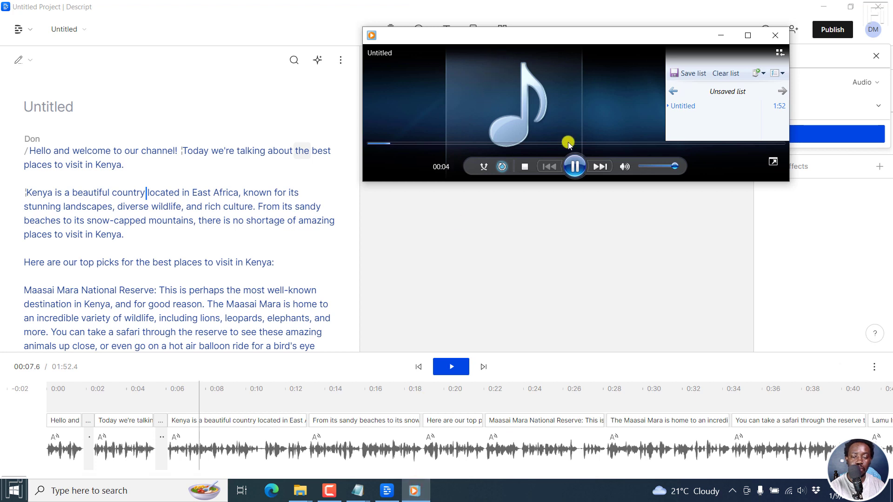
left_click(577, 168)
left_click(392, 6)
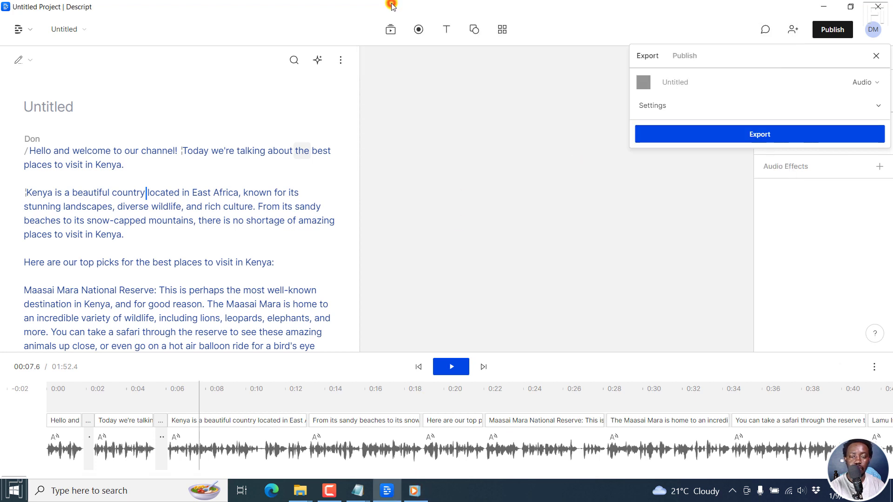